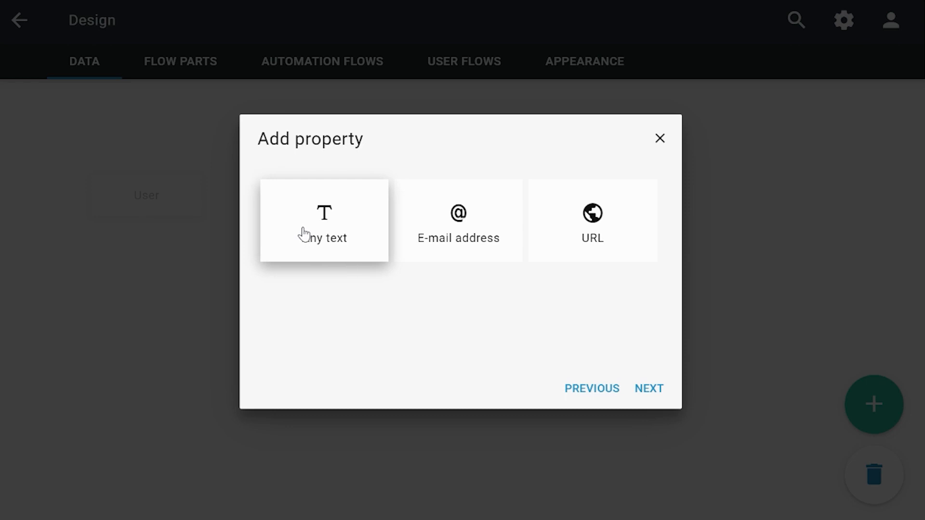
Add an Any text property to the Example text data item.
click(309, 252)
click(649, 388)
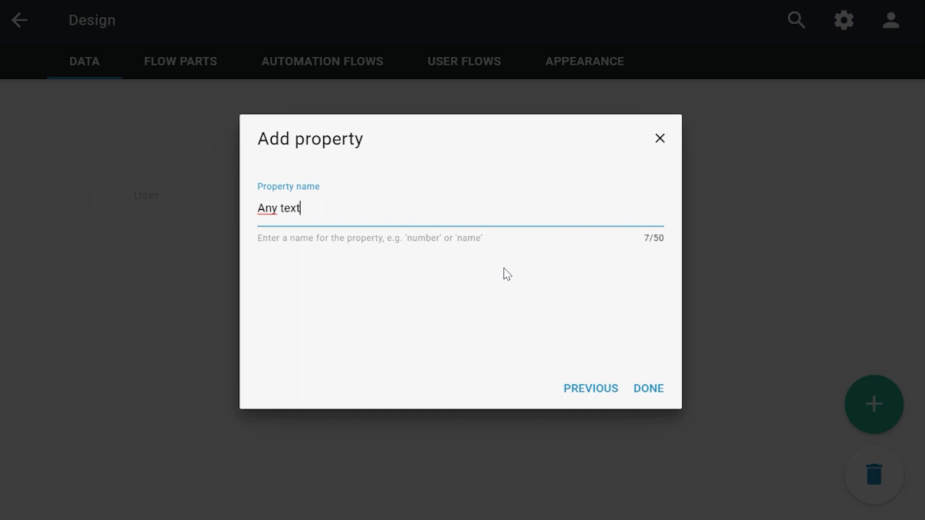
key(Return)
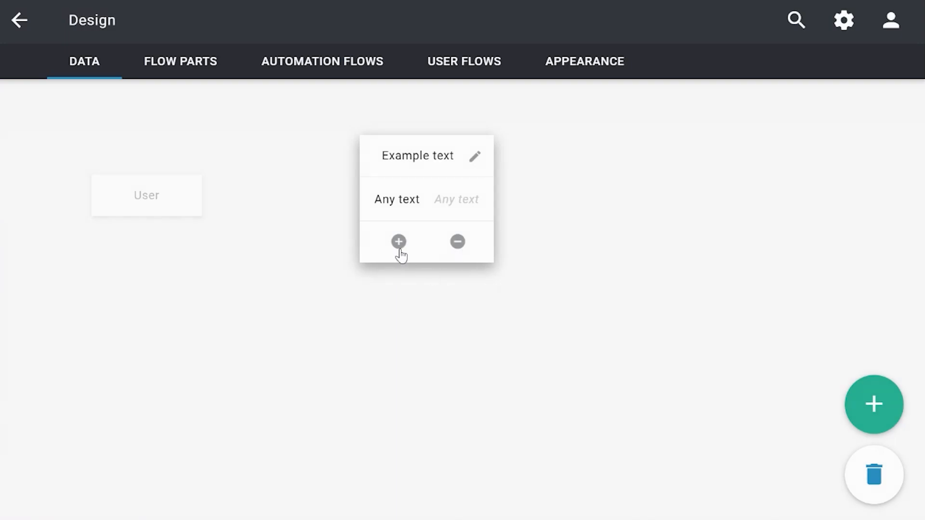
Add a Texts property of kind Email address named Email address.
click(399, 249)
click(368, 229)
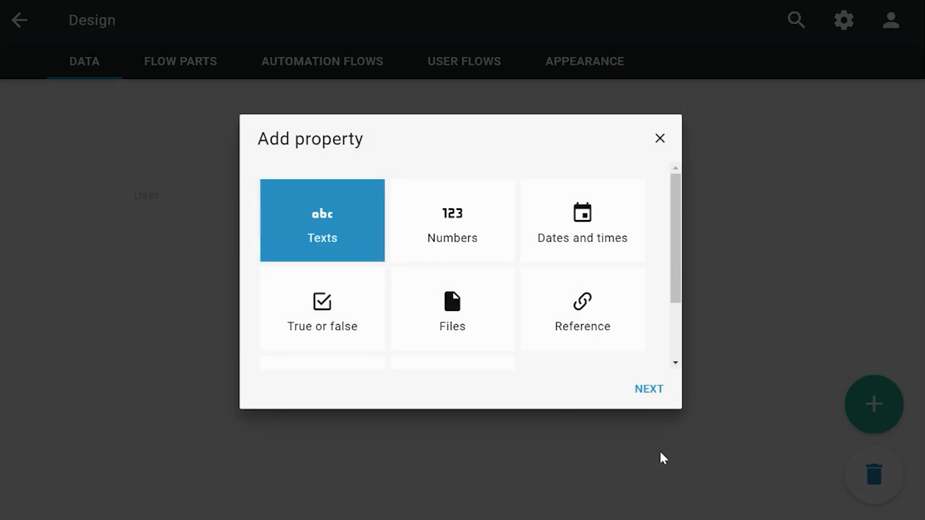
click(647, 390)
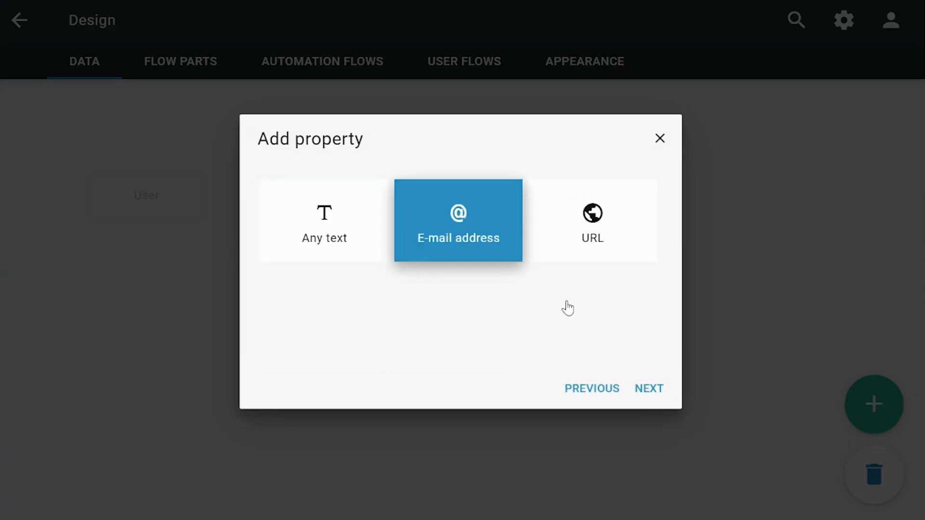
click(656, 390)
text(Email address)
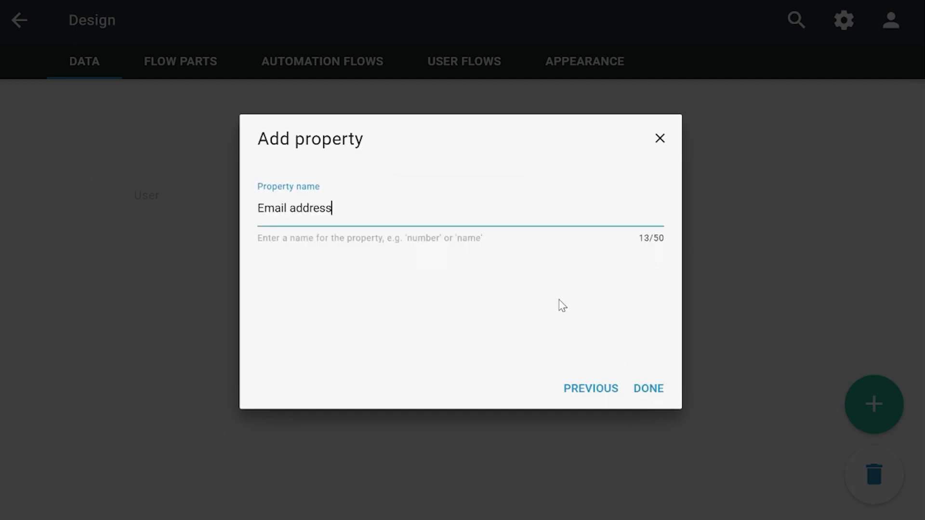
key(Return)
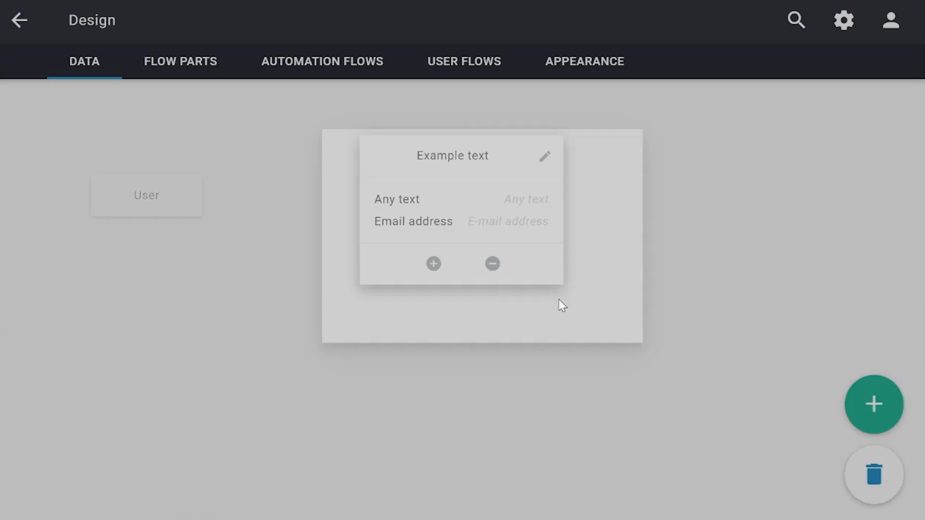
Add a URL text property, then move the Example text card down-left beside User.
click(434, 263)
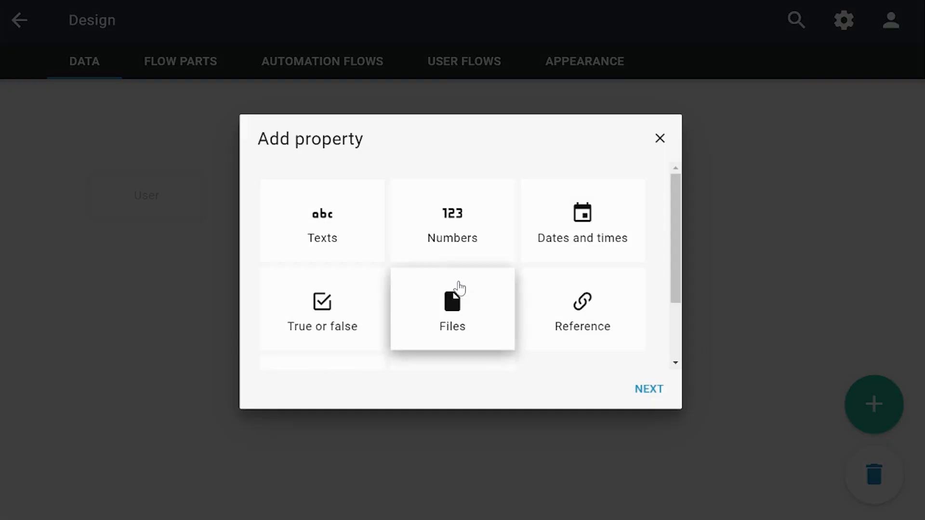
click(378, 221)
click(636, 391)
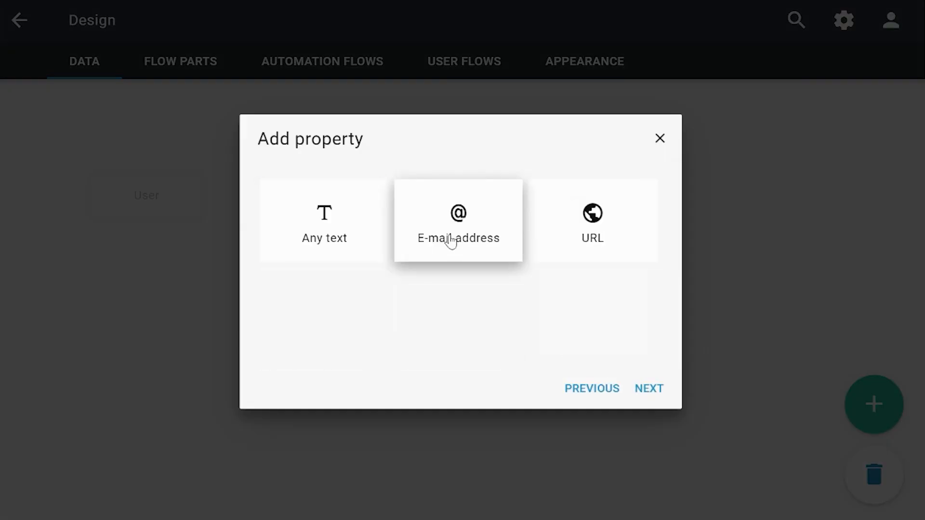
click(590, 238)
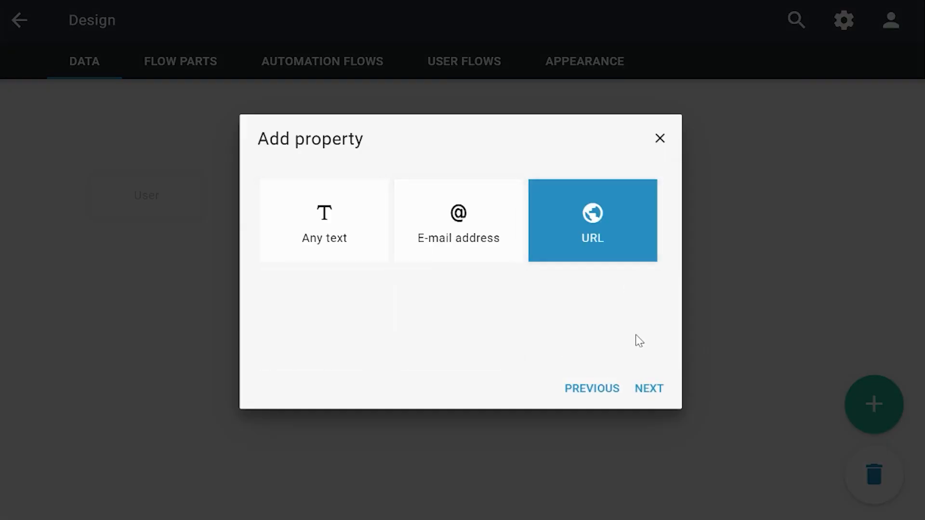
click(650, 391)
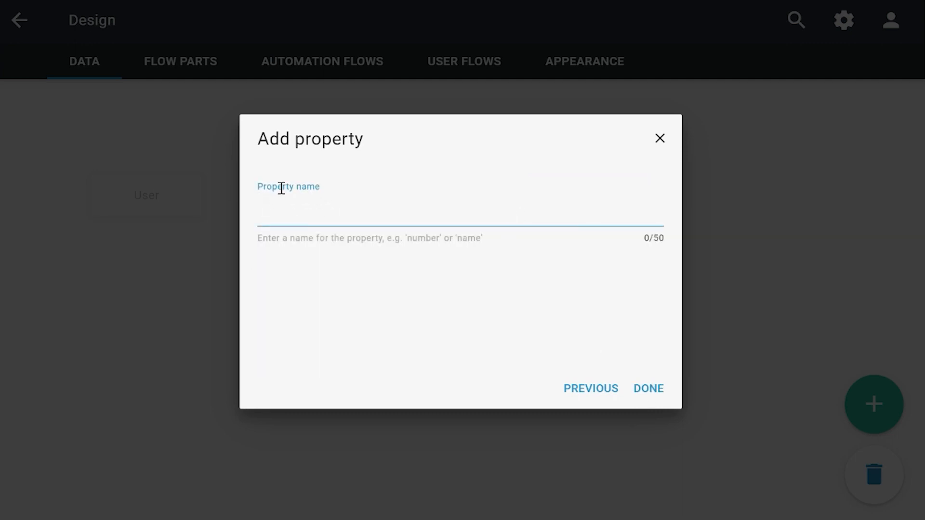
key(Return)
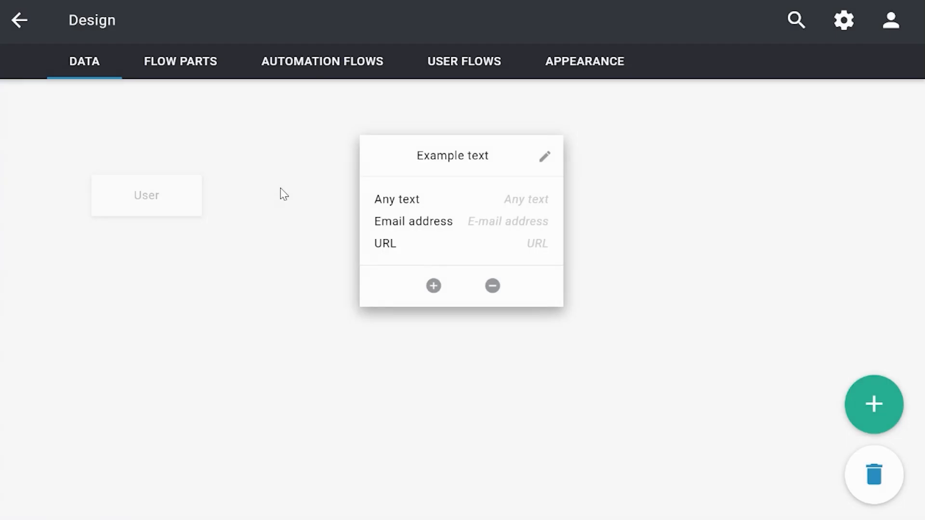
drag(392, 155, 324, 178)
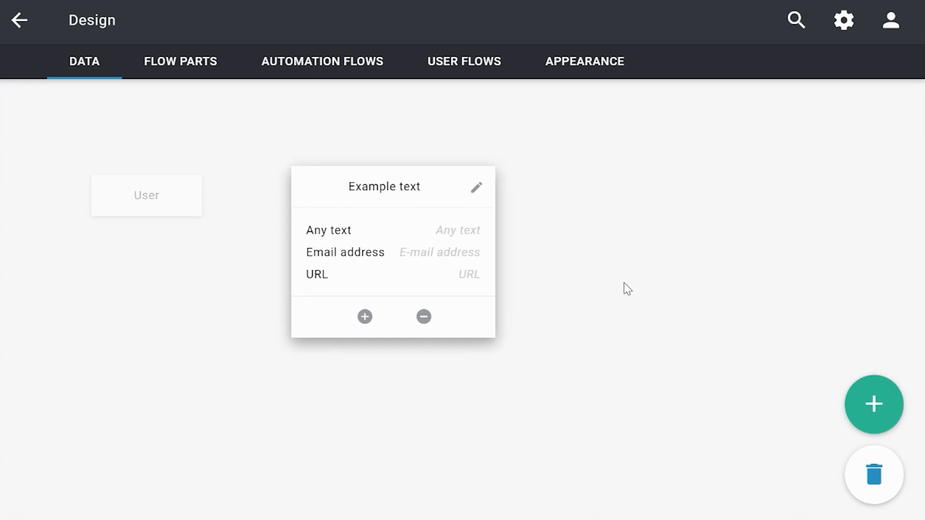
Collapse the Example text card, go to User flows, and reveal the Add user flow options.
click(620, 287)
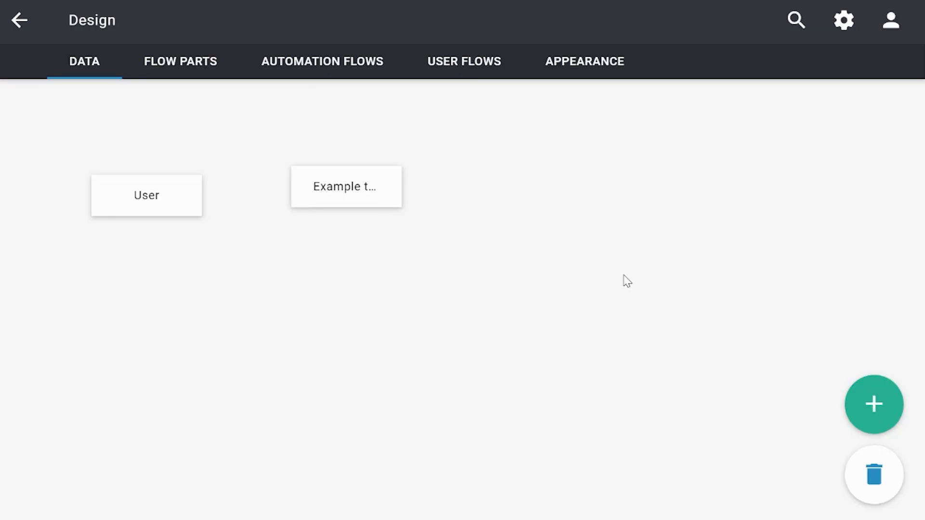
click(461, 77)
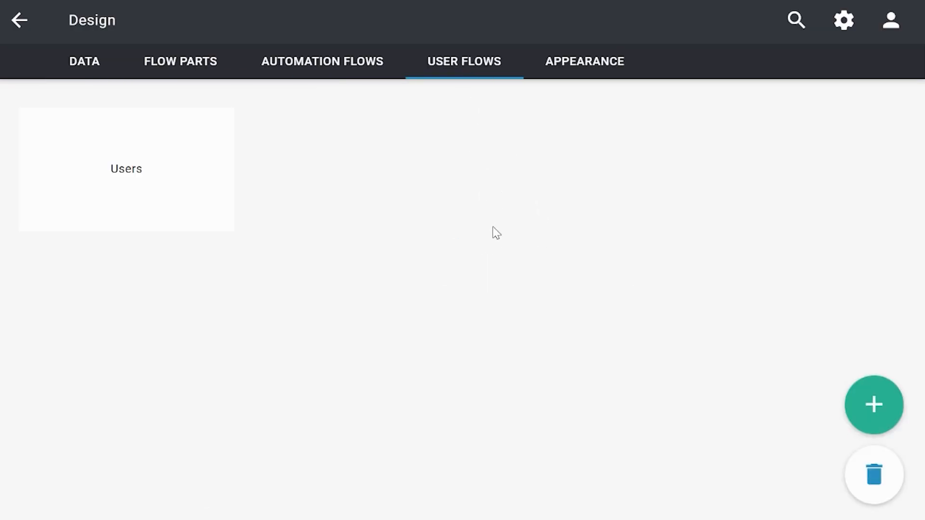
mouse_move(879, 393)
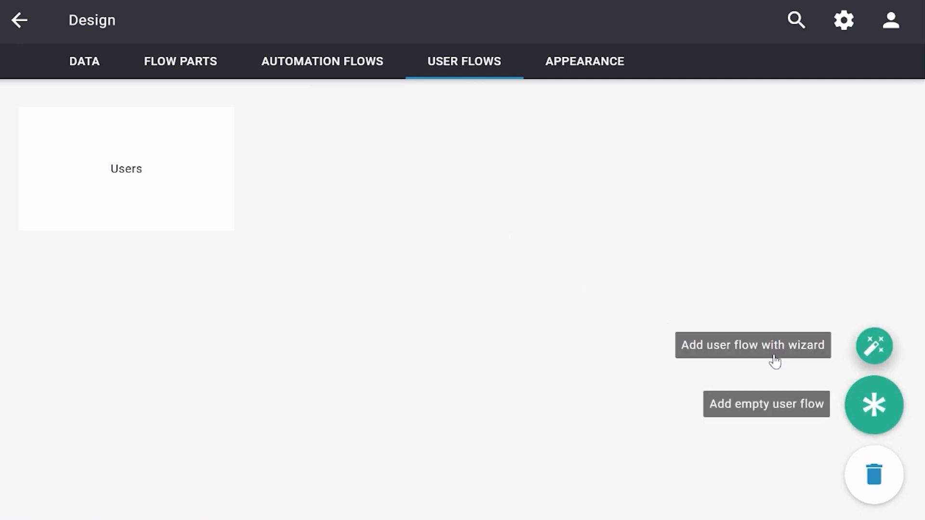
Start an Overview, add, edit and delete data flow for Example text, keeping all properties.
click(755, 339)
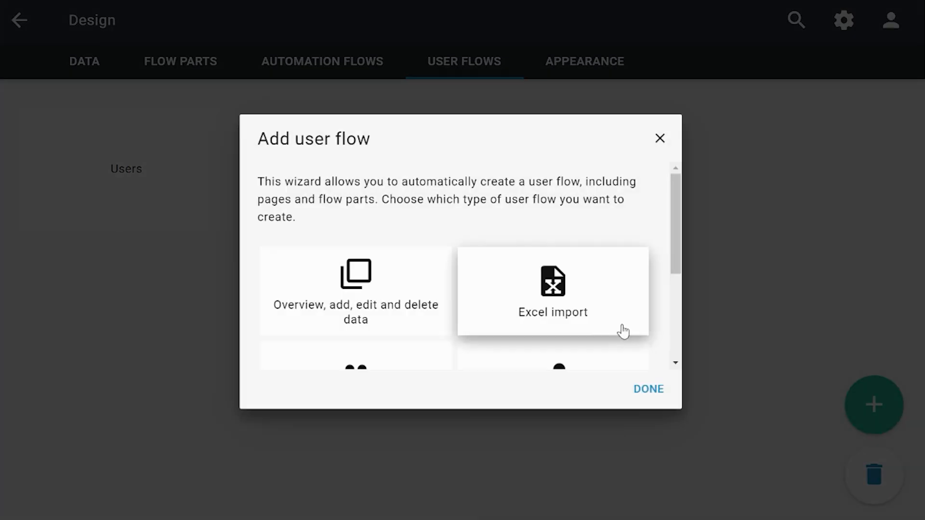
click(349, 312)
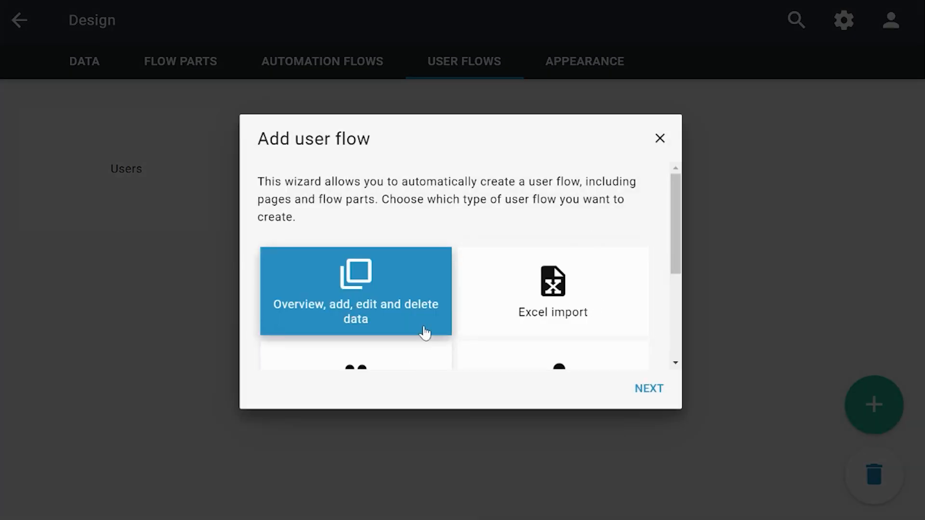
click(641, 389)
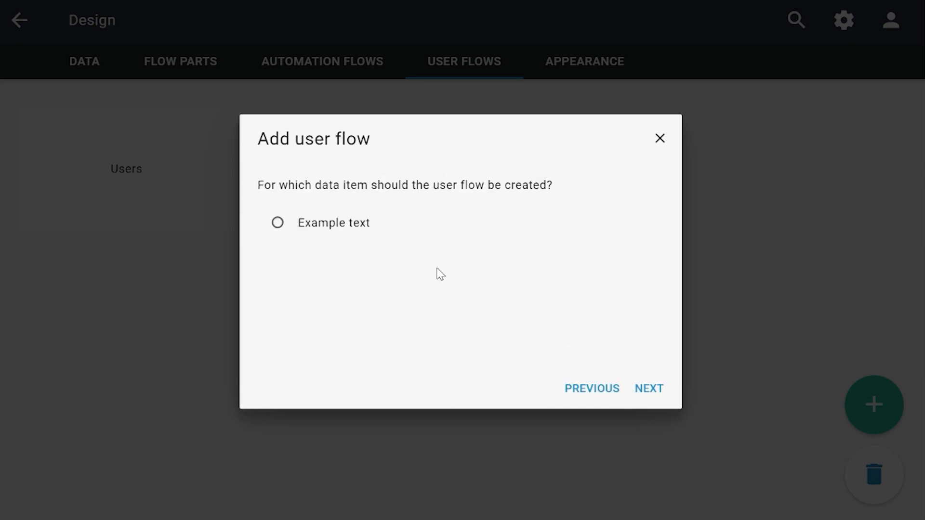
click(348, 227)
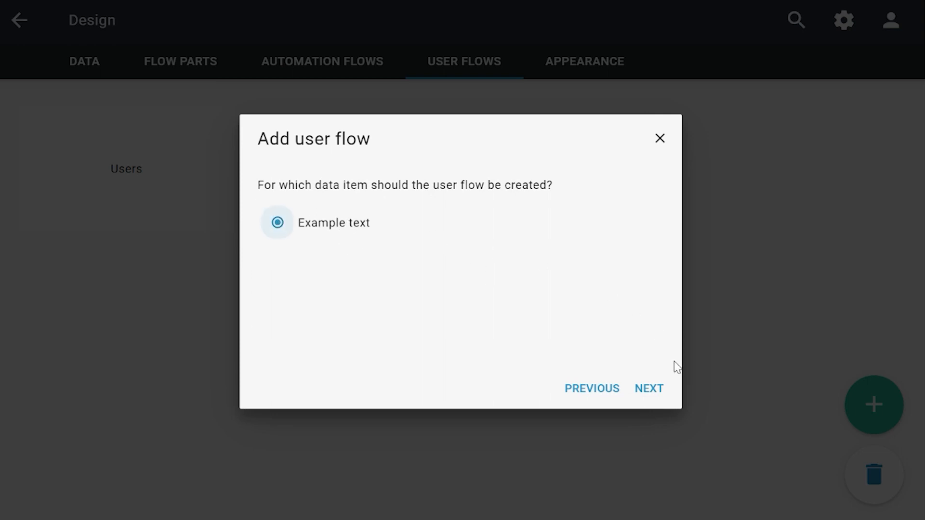
click(651, 390)
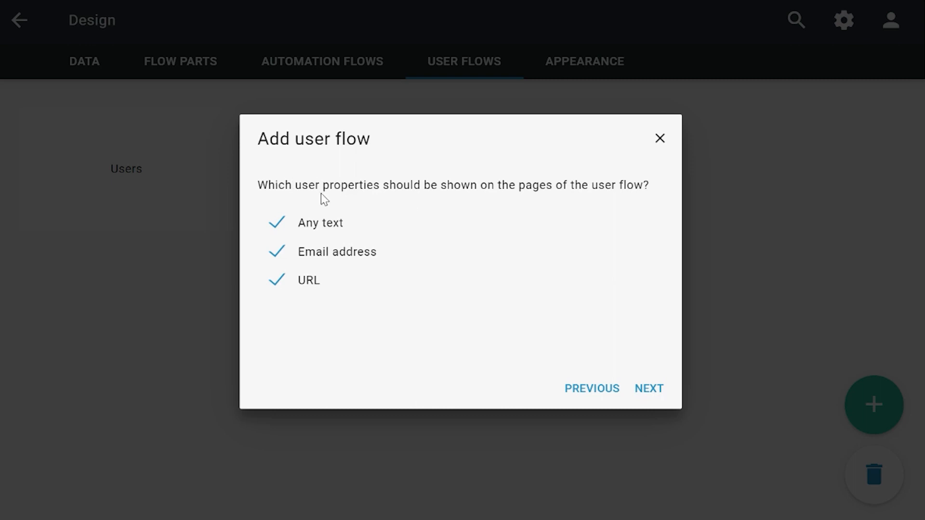
click(650, 387)
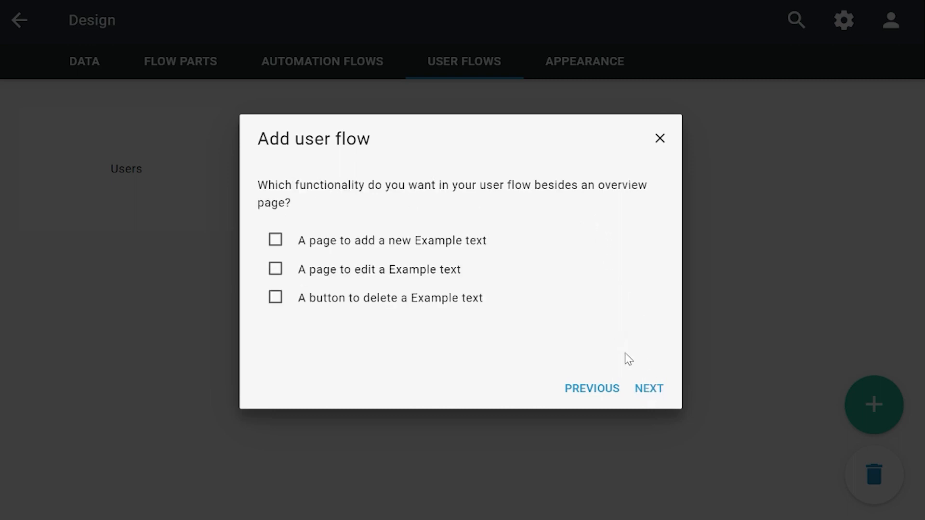
Enable the add, edit and delete pages for Example text.
click(376, 248)
click(371, 272)
click(378, 299)
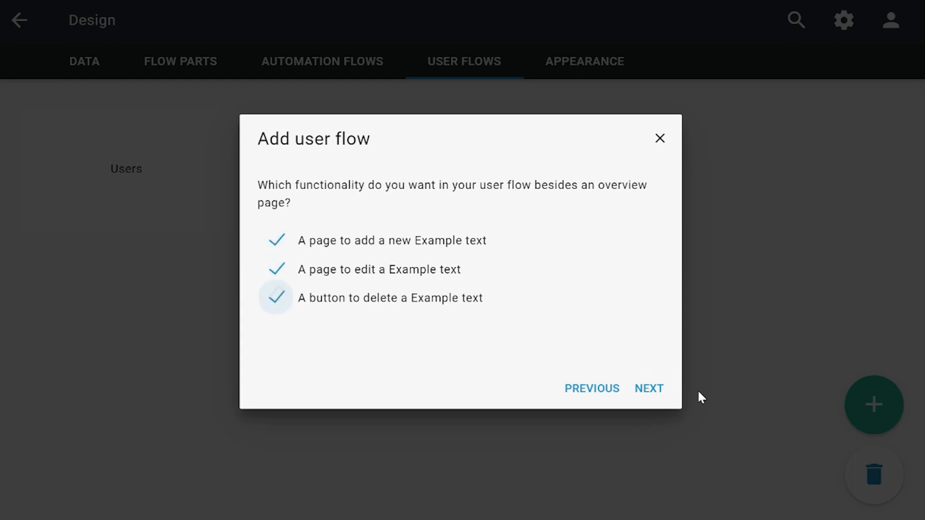
click(649, 390)
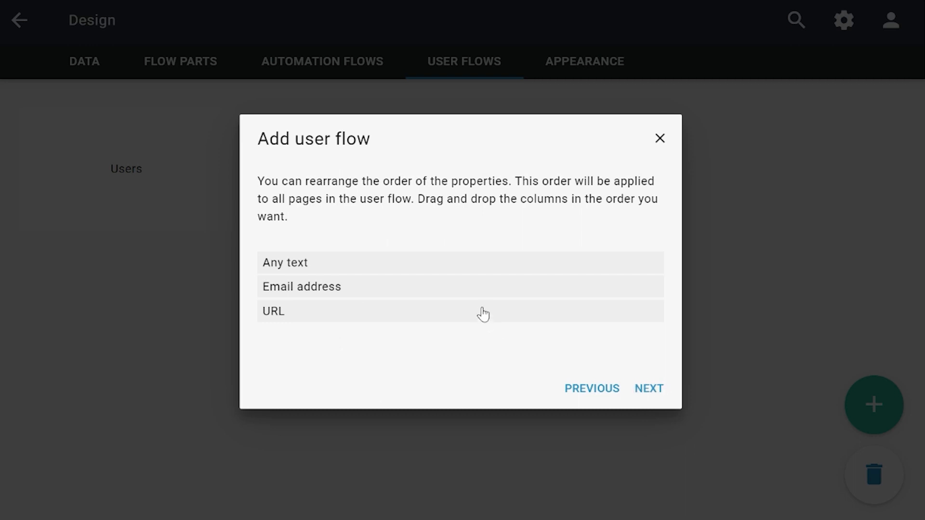
Keep the default property order and sorting, and name the flow 'Example text'.
mouse_move(487, 301)
mouse_down()
mouse_move(483, 331)
mouse_move(481, 287)
mouse_up()
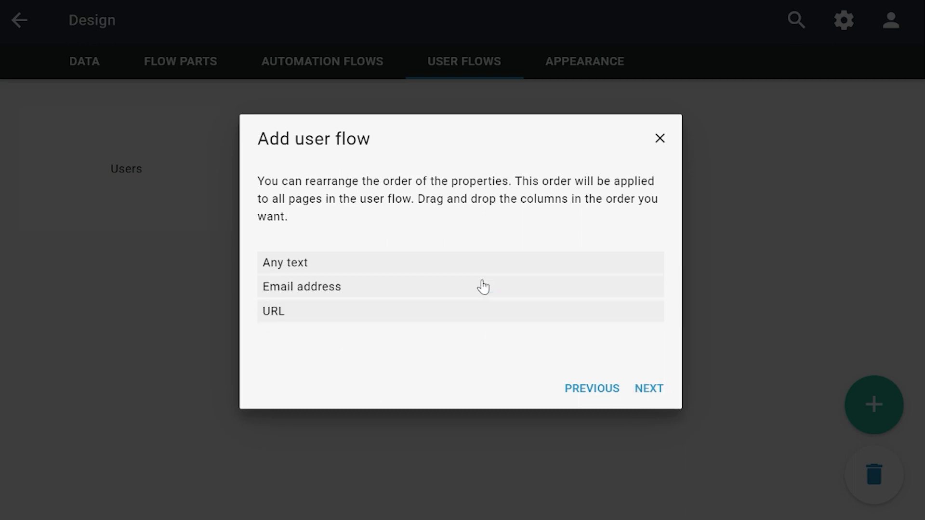
click(649, 389)
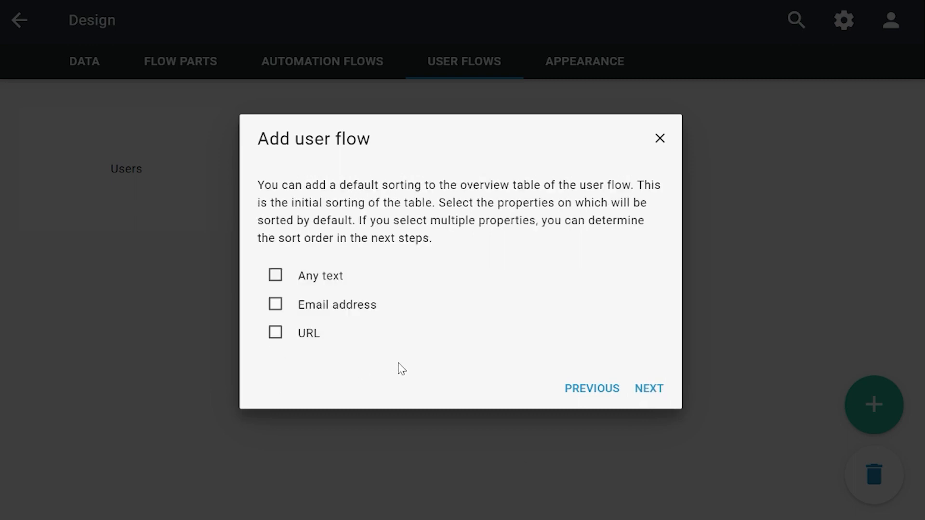
click(649, 390)
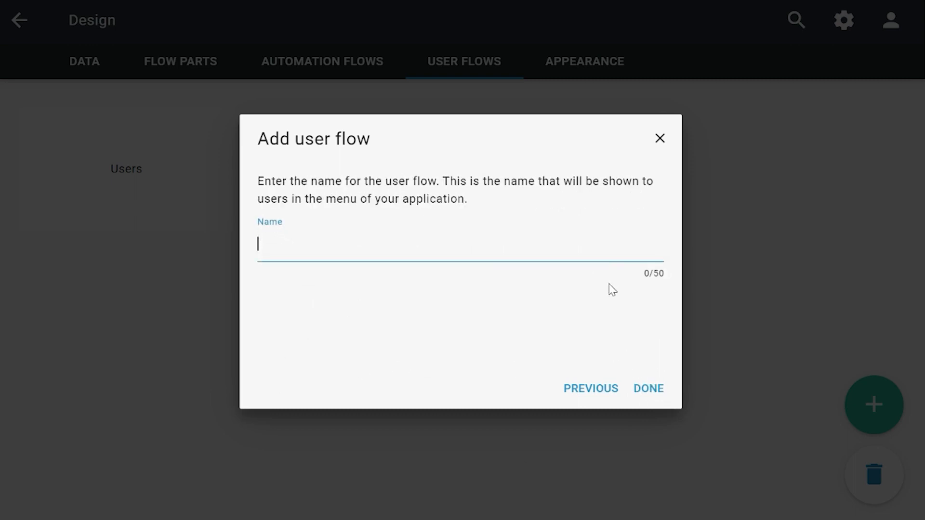
text(Example tex)
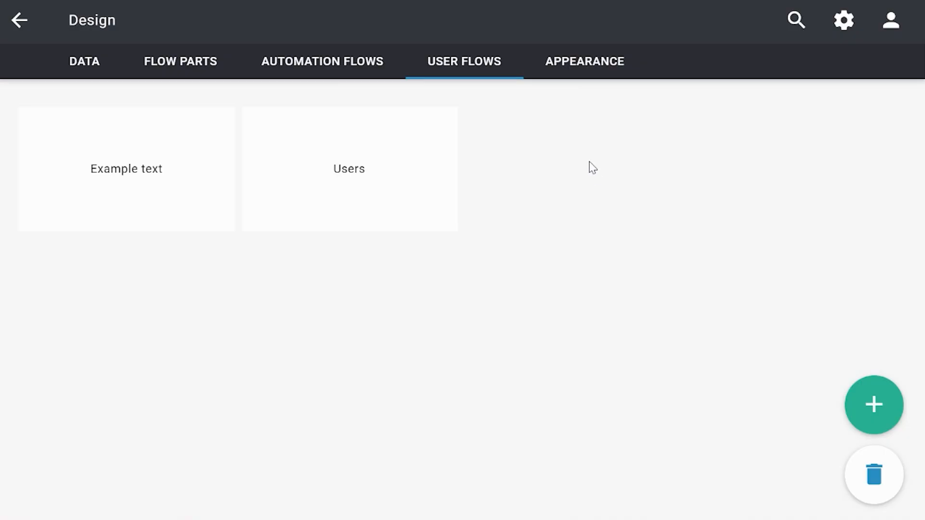
In the Appearance menu editor, add a new menu section named 'Example'.
click(597, 64)
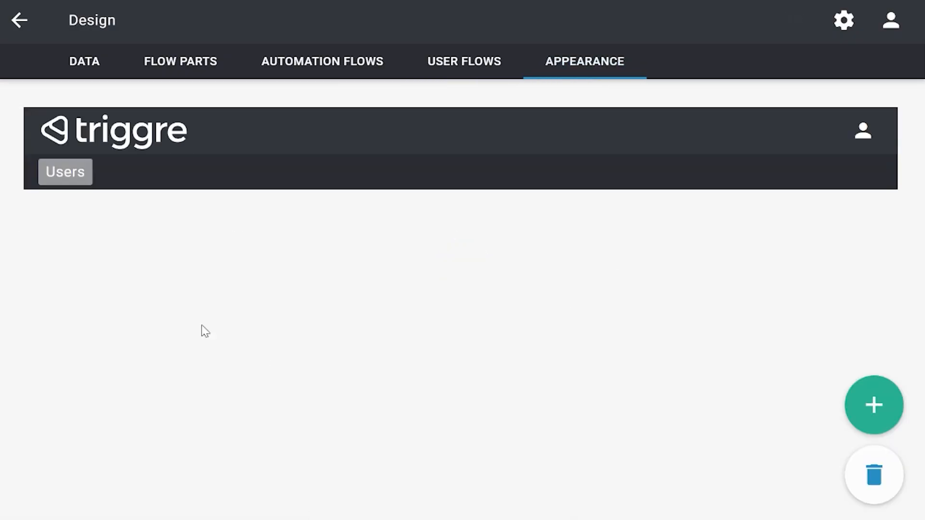
click(893, 410)
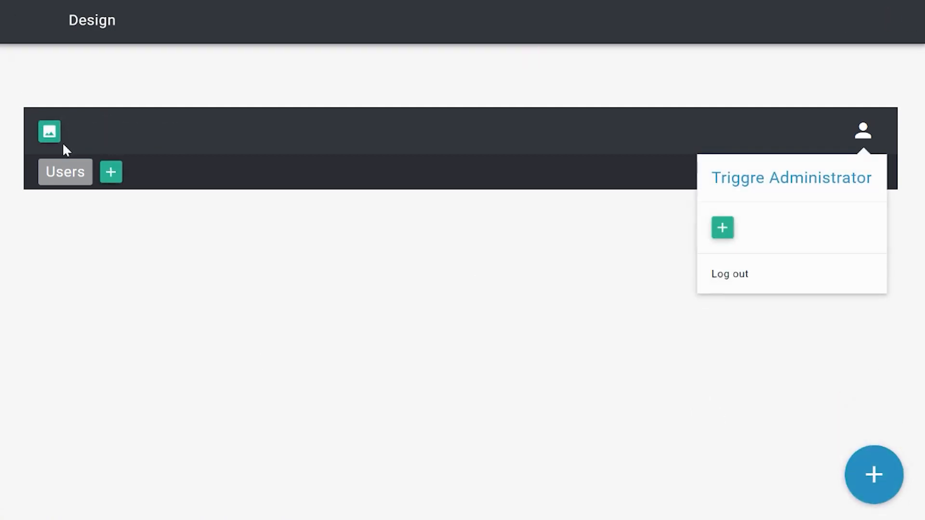
click(111, 173)
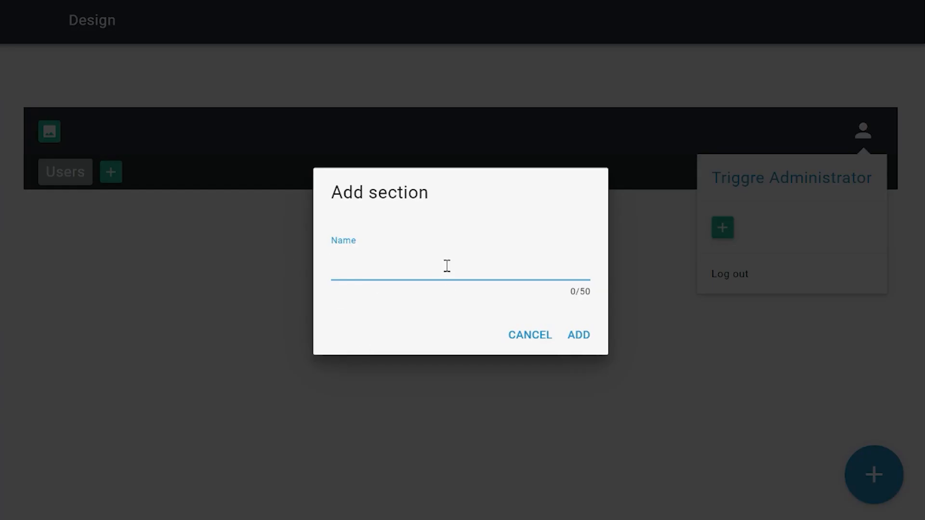
text(Example)
click(580, 335)
Add a 'Text' category under Example containing the Example text user flow.
click(50, 228)
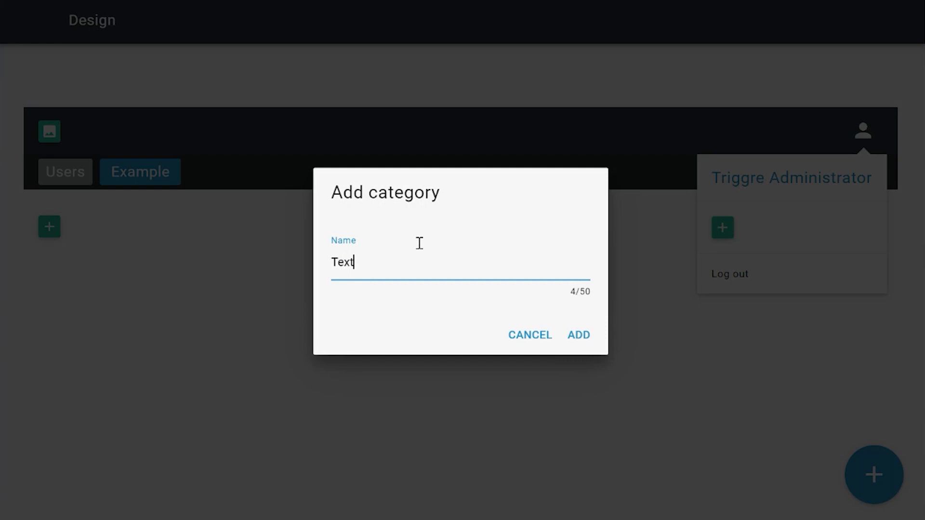
click(579, 335)
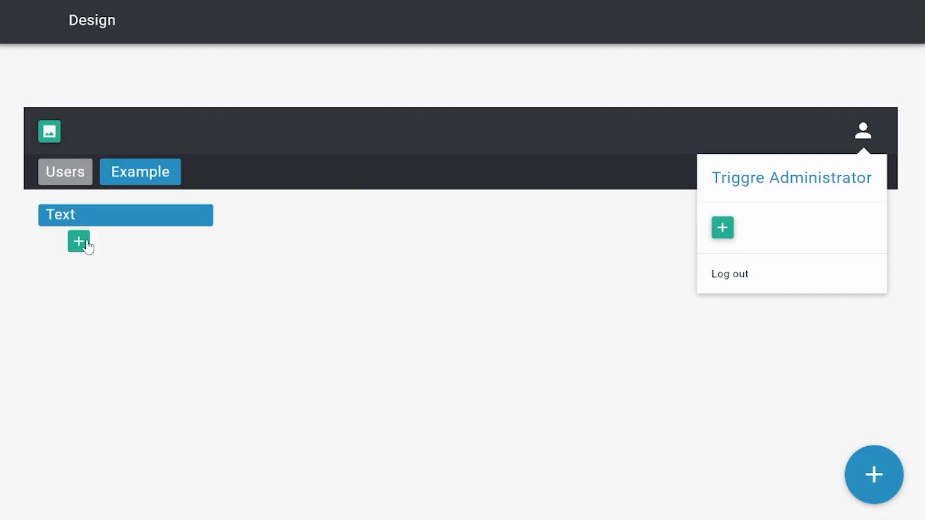
click(78, 241)
click(346, 196)
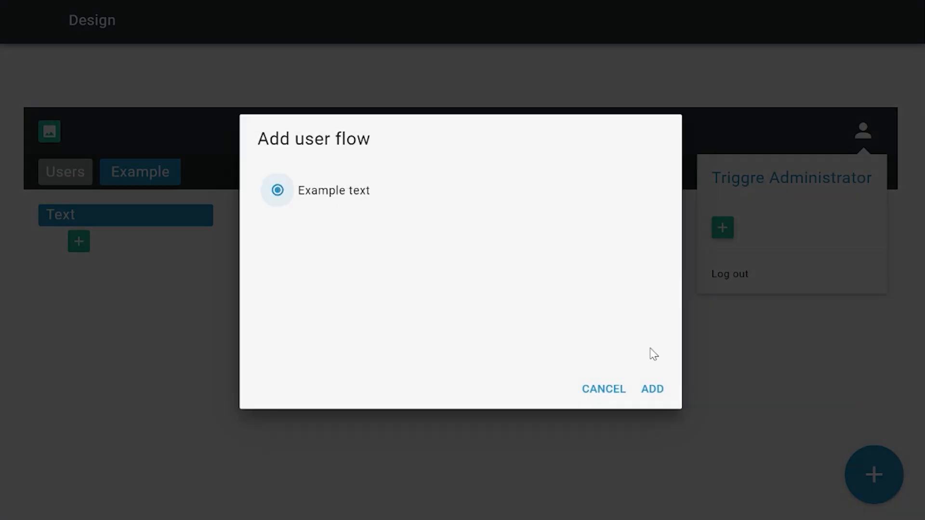
click(657, 390)
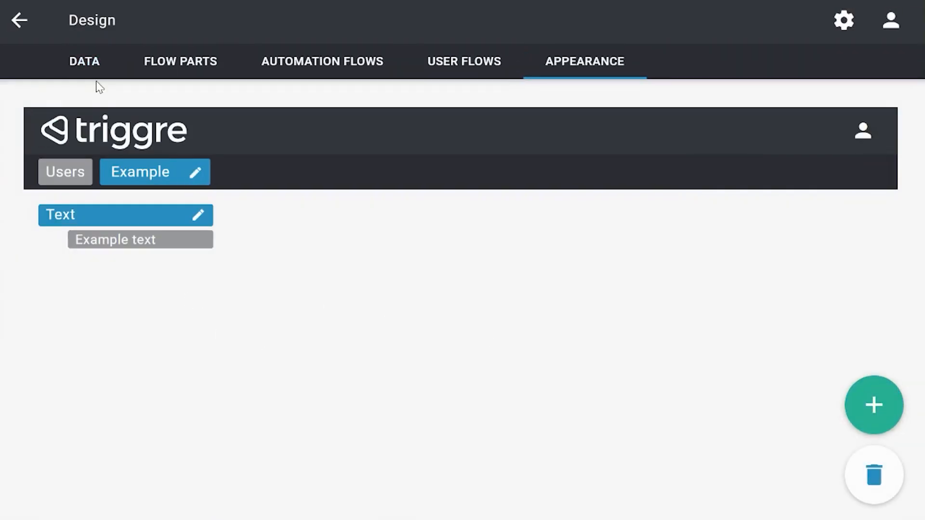
Publish the design to the Demo1 environment, confirming the overwrite of the Demo1 app.
click(18, 19)
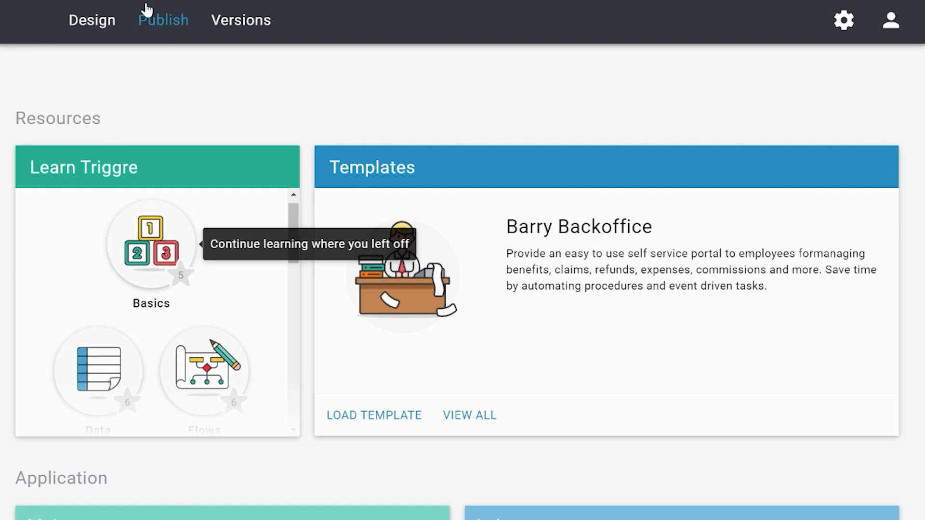
click(157, 20)
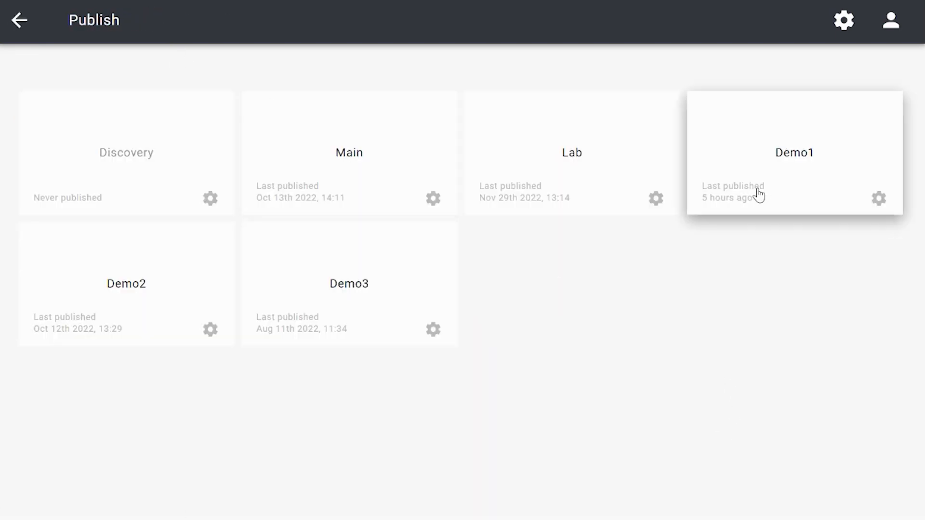
click(758, 192)
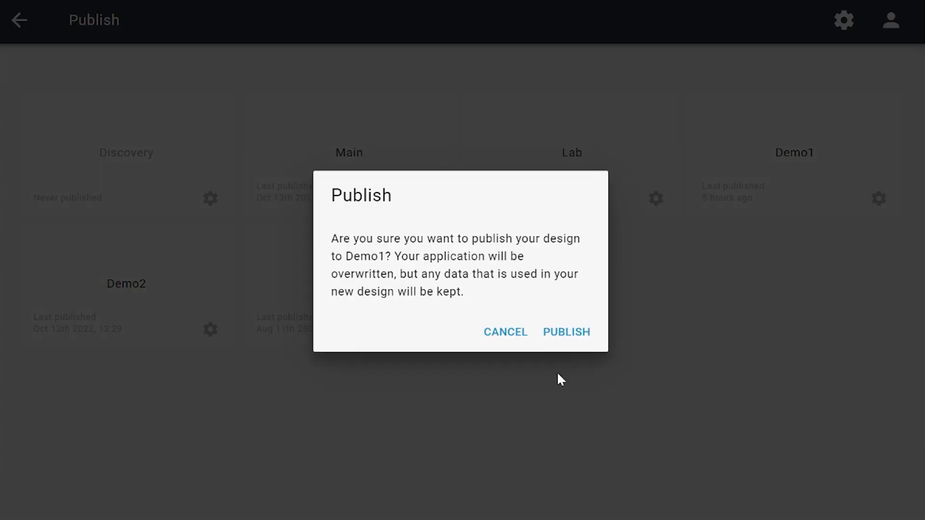
click(557, 345)
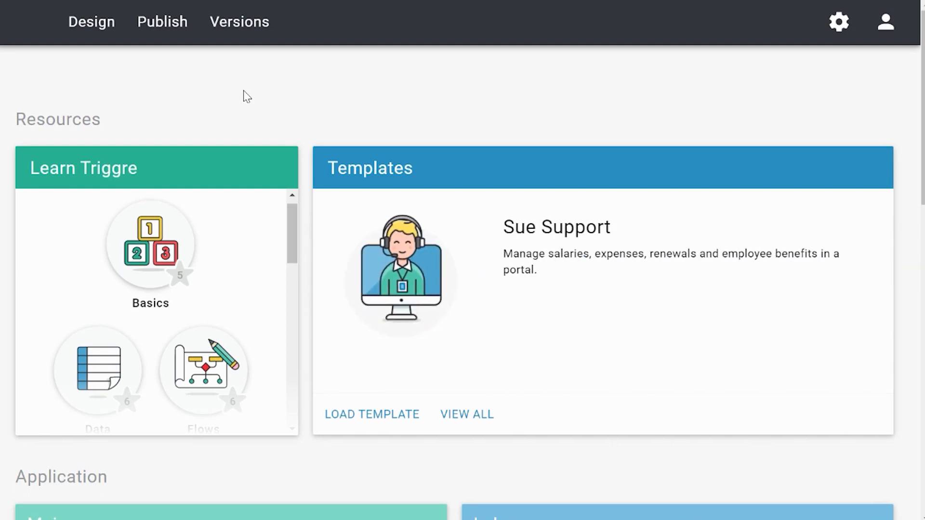
Open the live Demo1 app, go to the Example section, and open the Add form.
scroll(325, 77, down, 10)
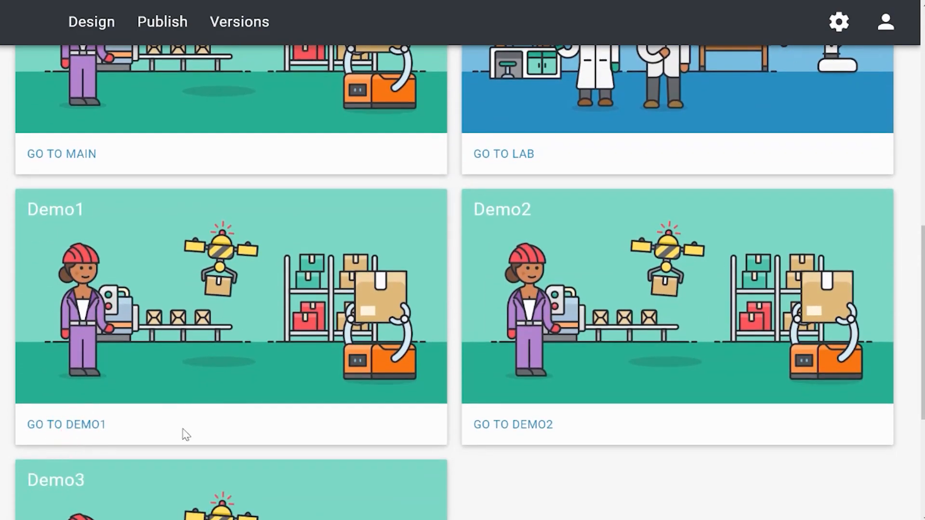
click(78, 422)
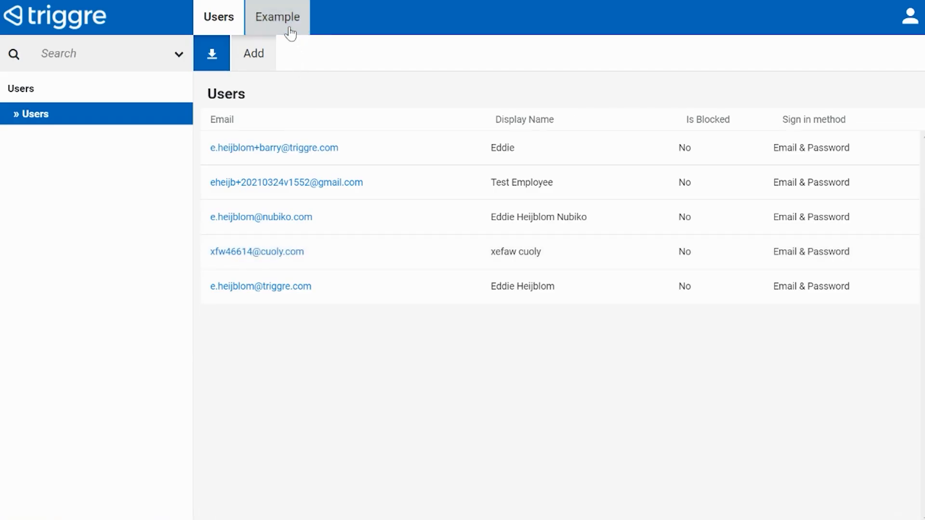
click(289, 28)
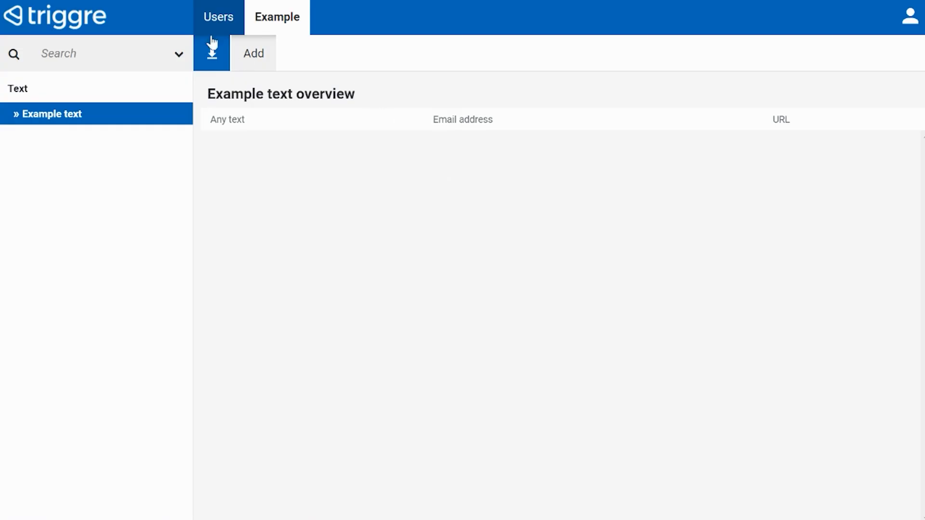
click(256, 60)
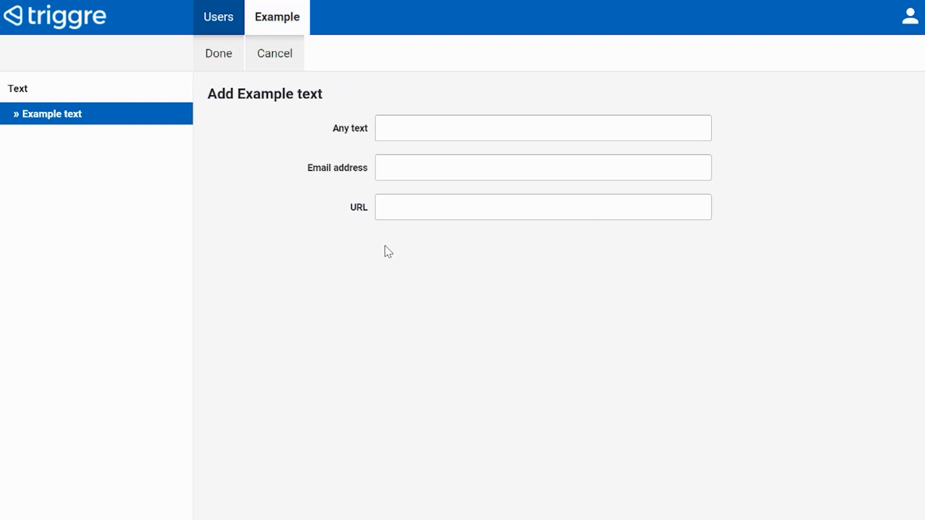
click(414, 132)
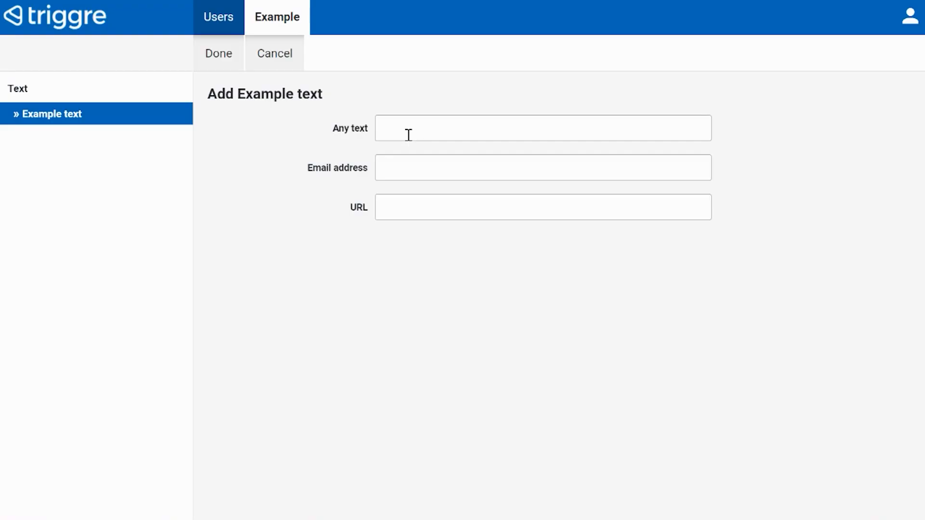
Enter 'any text' as Any text and a partial e-mail, then attempt to save.
click(415, 130)
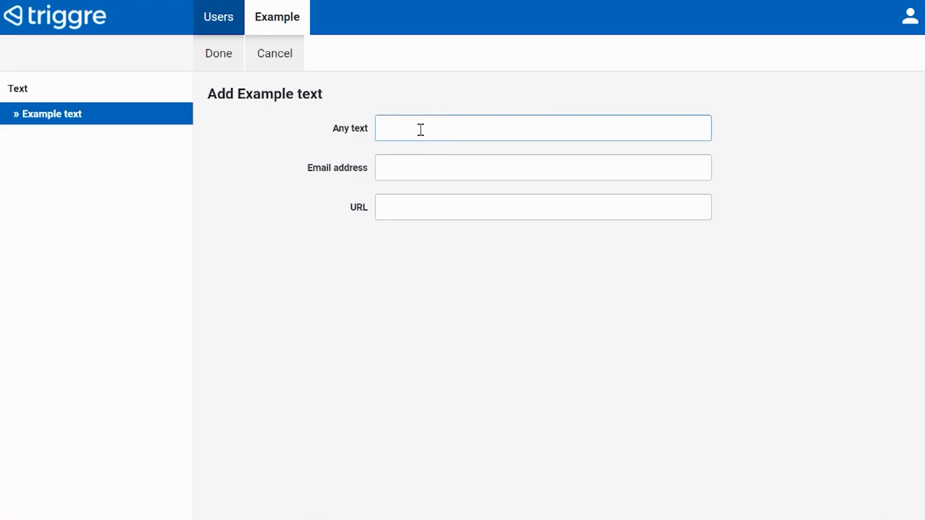
text(any text)
click(413, 167)
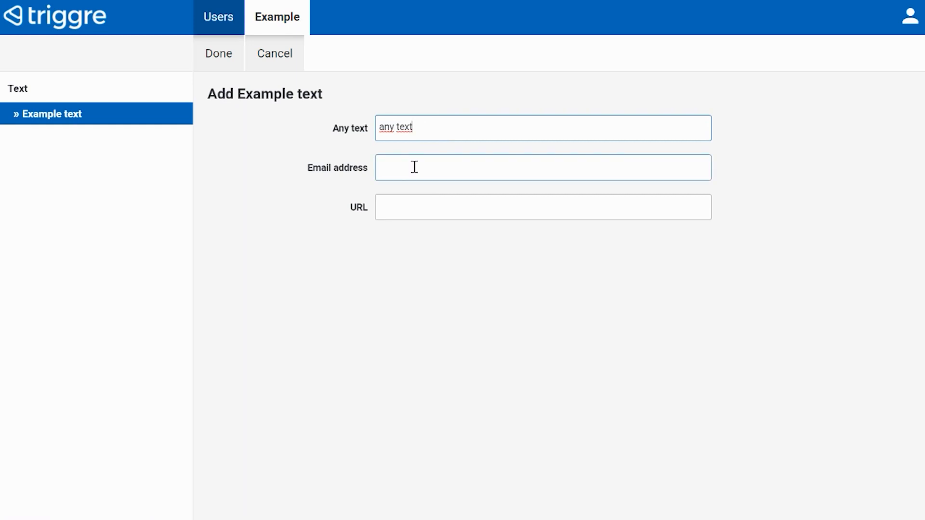
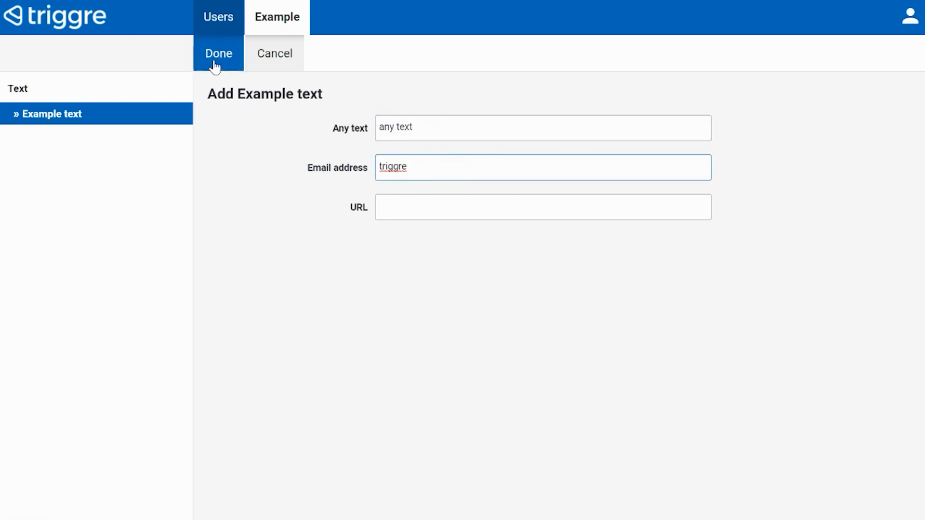
click(213, 62)
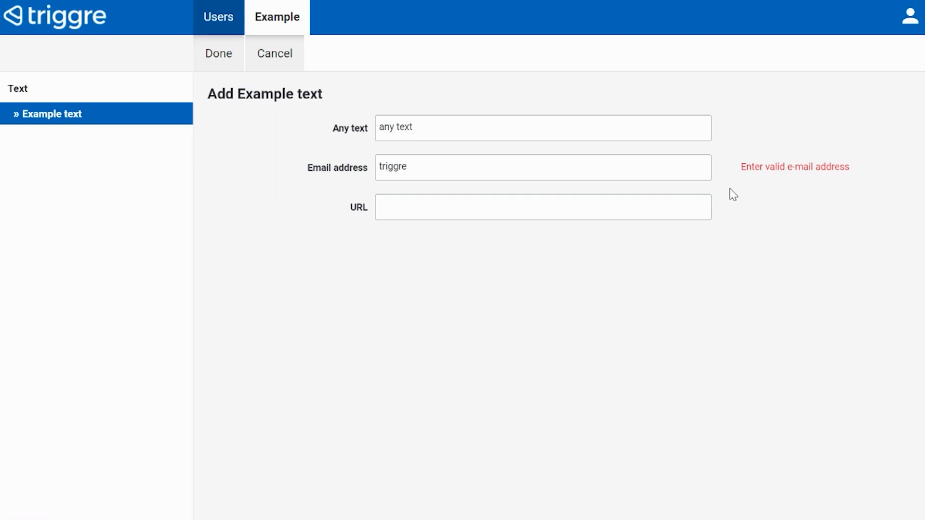
Complete the e-mail address, set the URL to triggre.com, and save the record.
click(489, 174)
text(@)
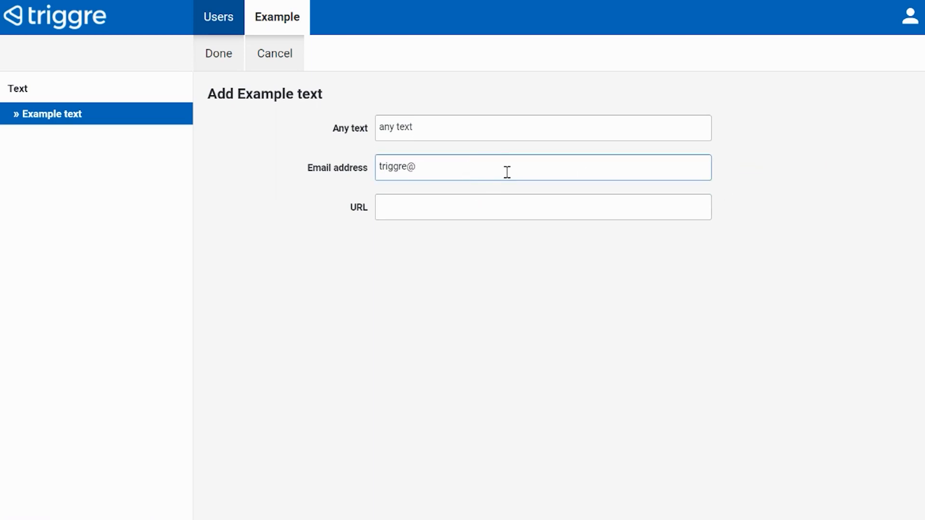
text(triggre.com)
key(Tab)
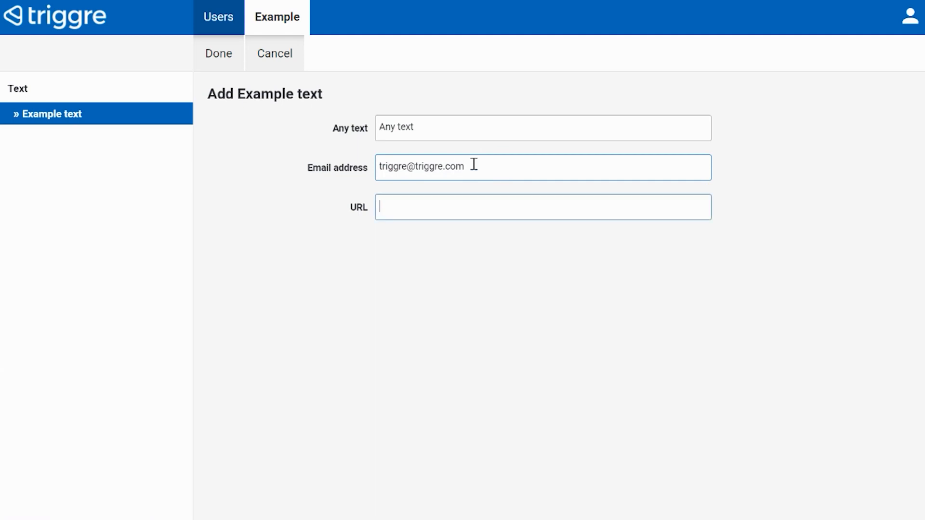
text(triggre.com)
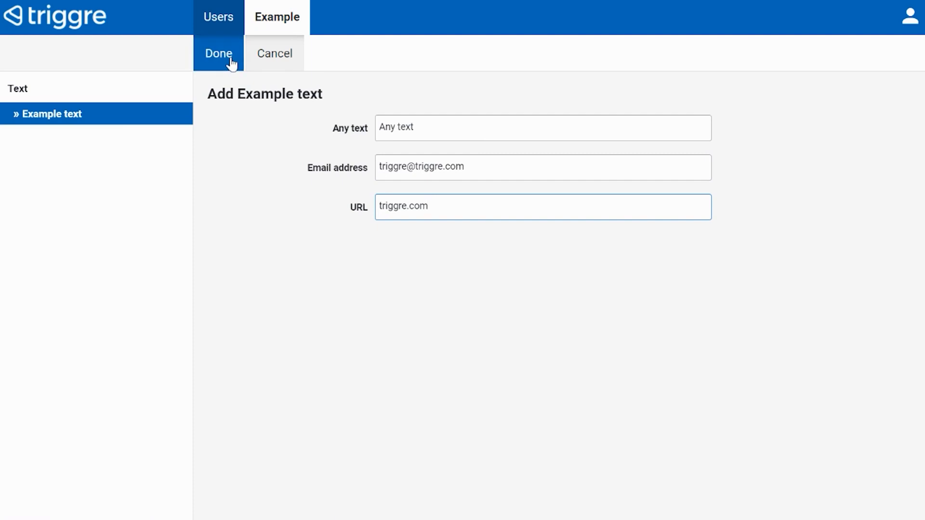
click(231, 60)
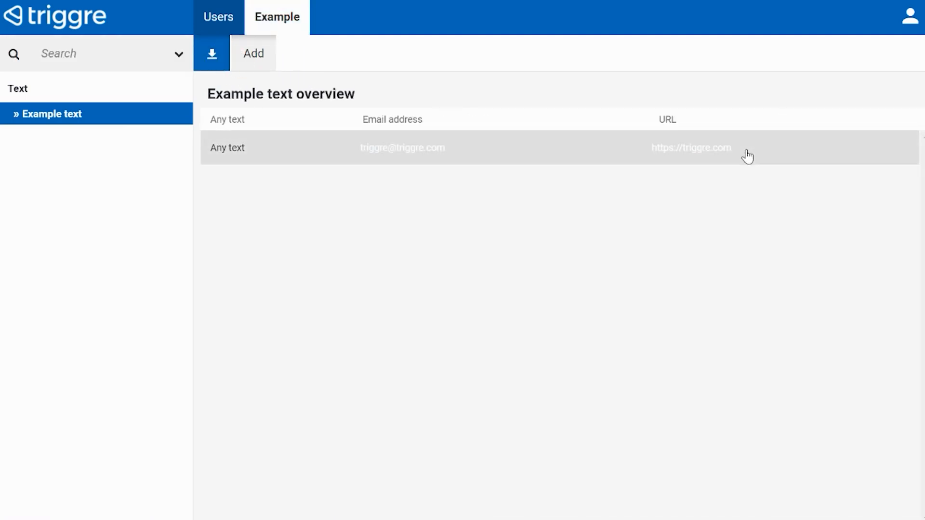
drag(745, 153, 648, 153)
drag(530, 151, 344, 151)
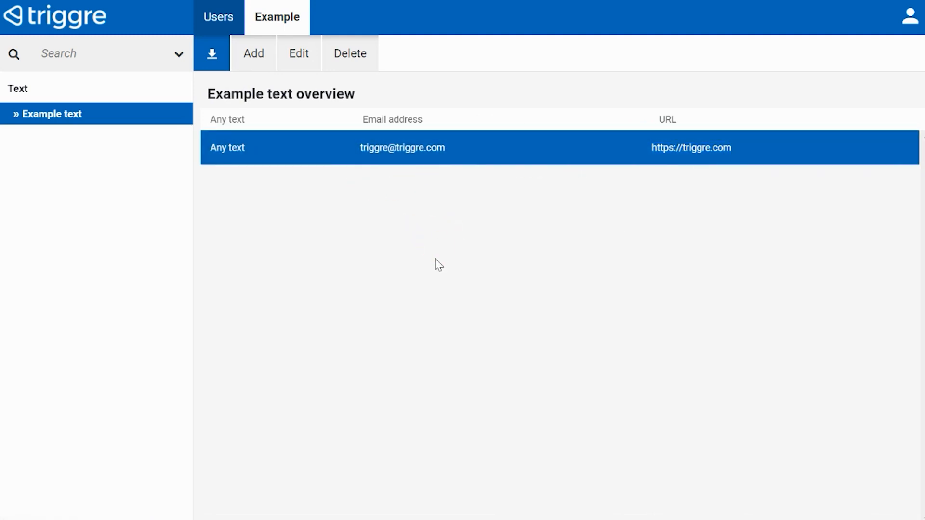